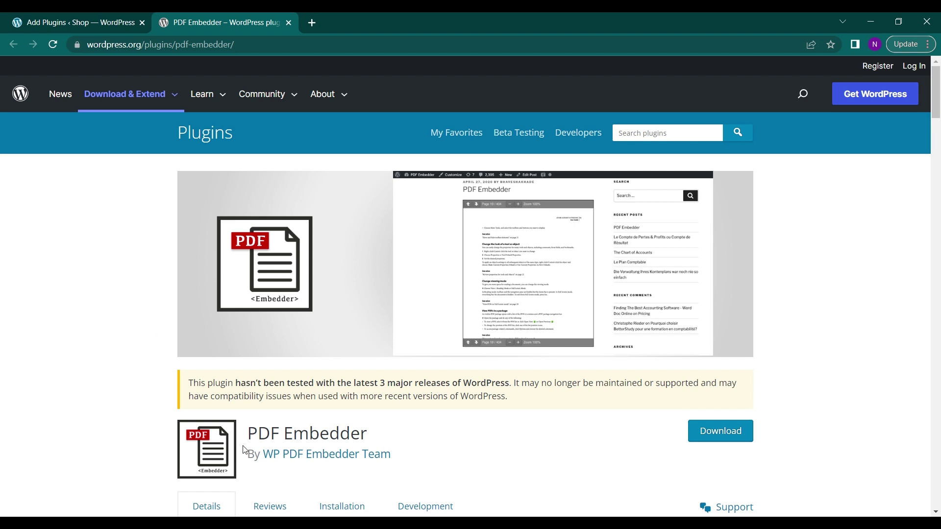
Scroll down the PDF Embedder plugin page to read its description, version 4.6.4 and 300,000+ installs.
scroll(245, 450, down, 3)
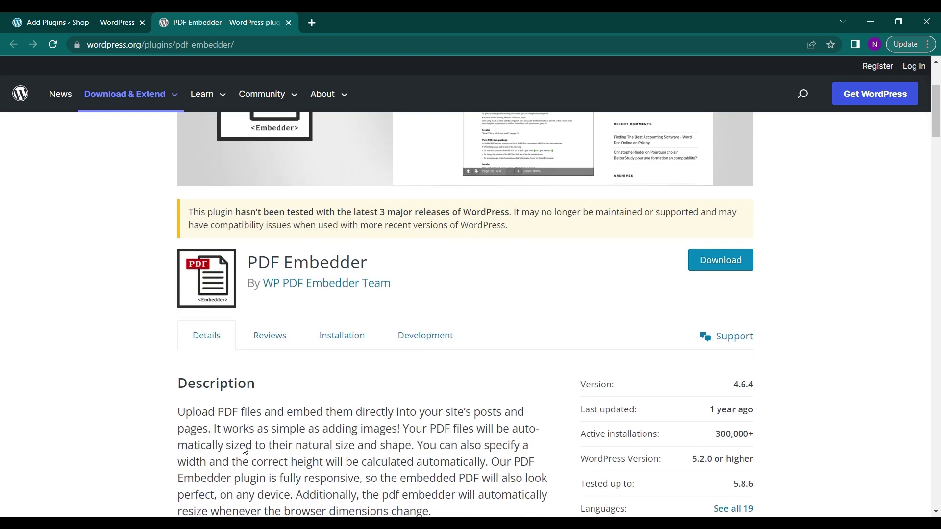
Leave the plugin details overlay and go to the site's Add New Plugins page.
click(81, 19)
click(31, 160)
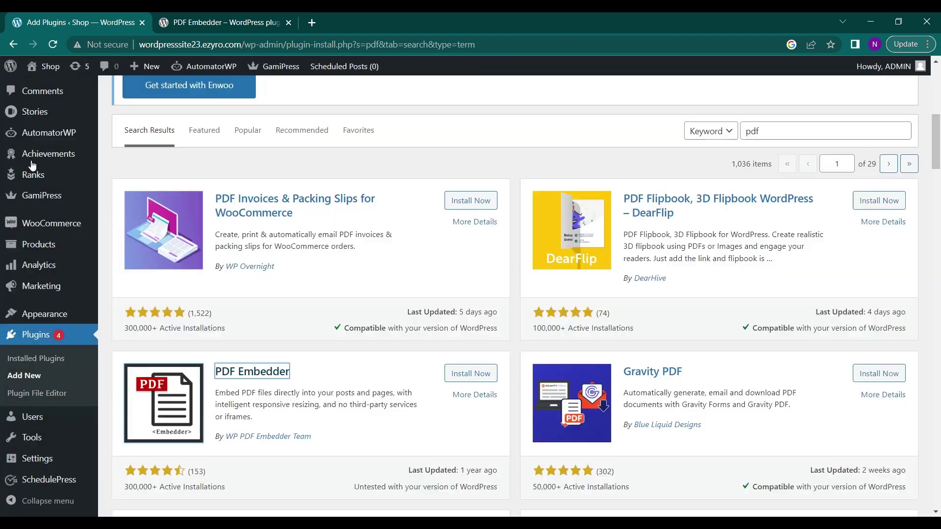
mouse_move(31, 163)
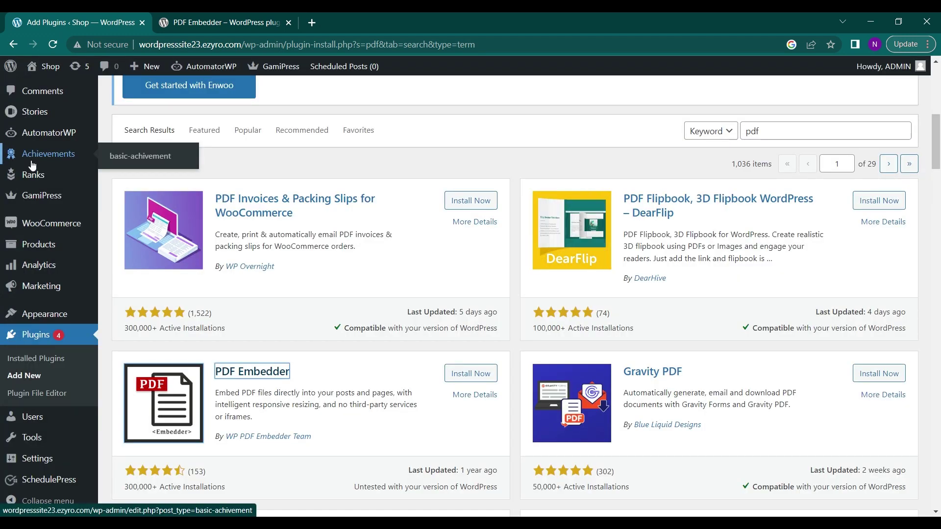
scroll(44, 123, up, 3)
click(47, 100)
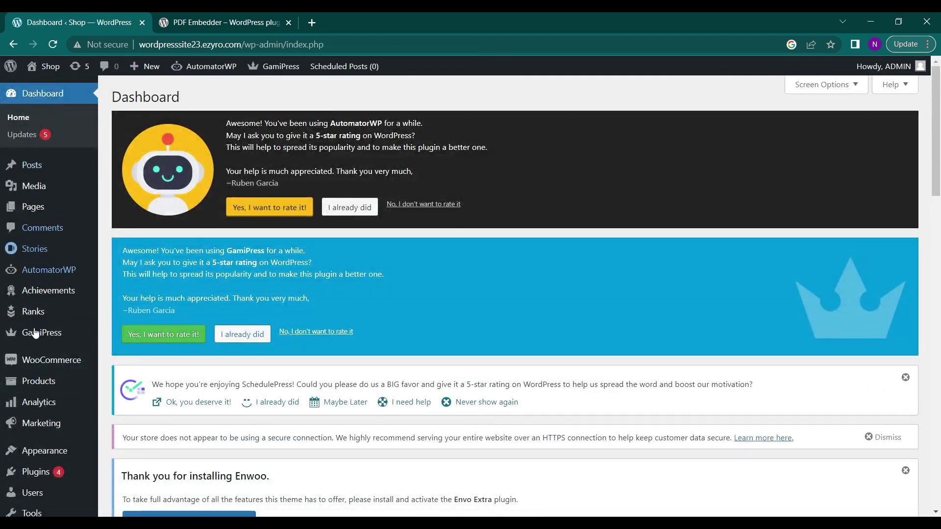
mouse_move(48, 472)
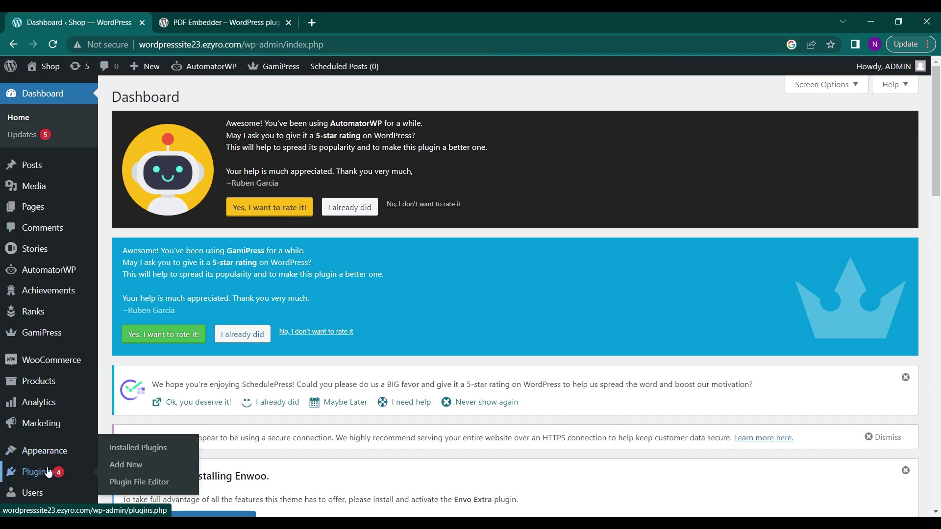
click(125, 466)
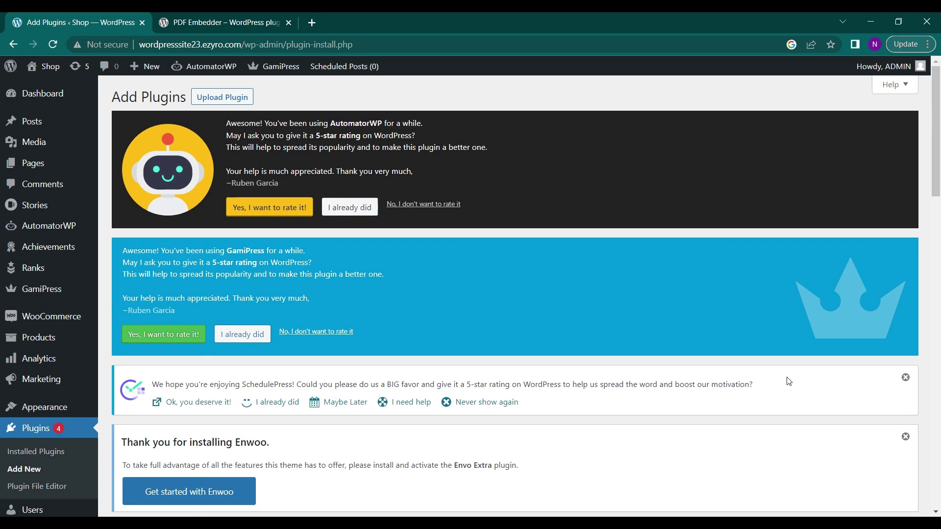
Search plugins for 'pdf', then install and activate PDF Embedder 4.6.4.
scroll(789, 377, down, 3)
click(791, 374)
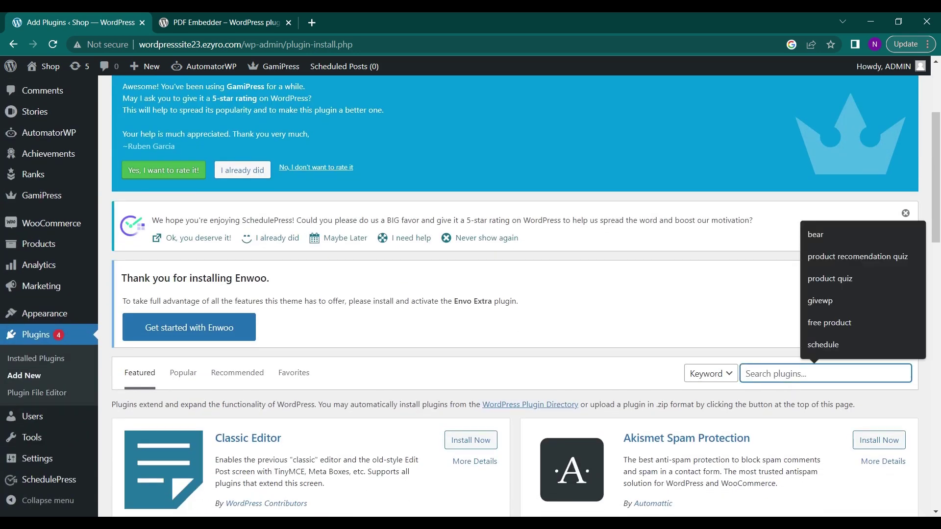
text(pdf)
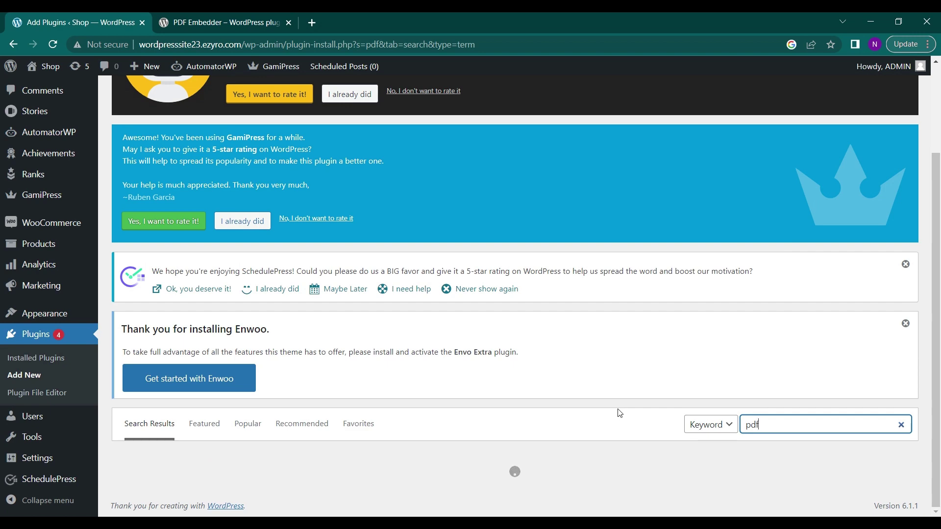
scroll(620, 413, down, 5)
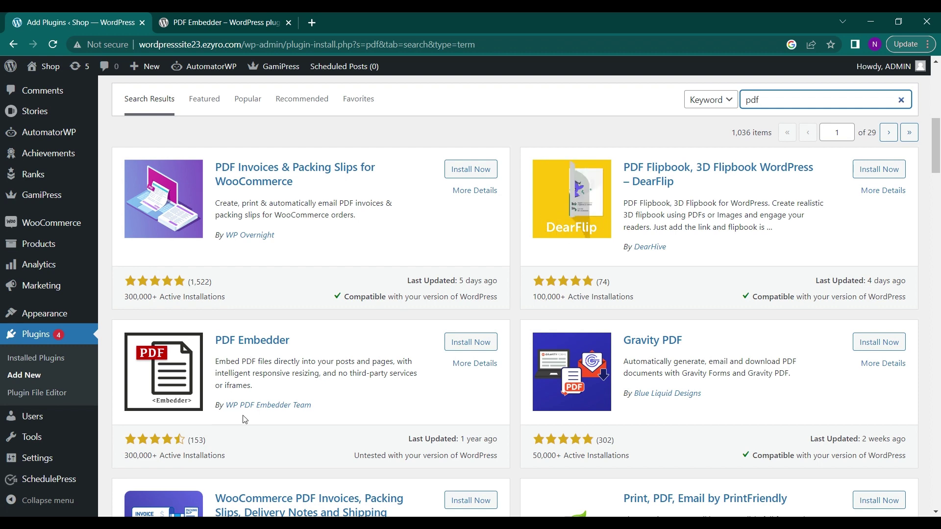
click(469, 341)
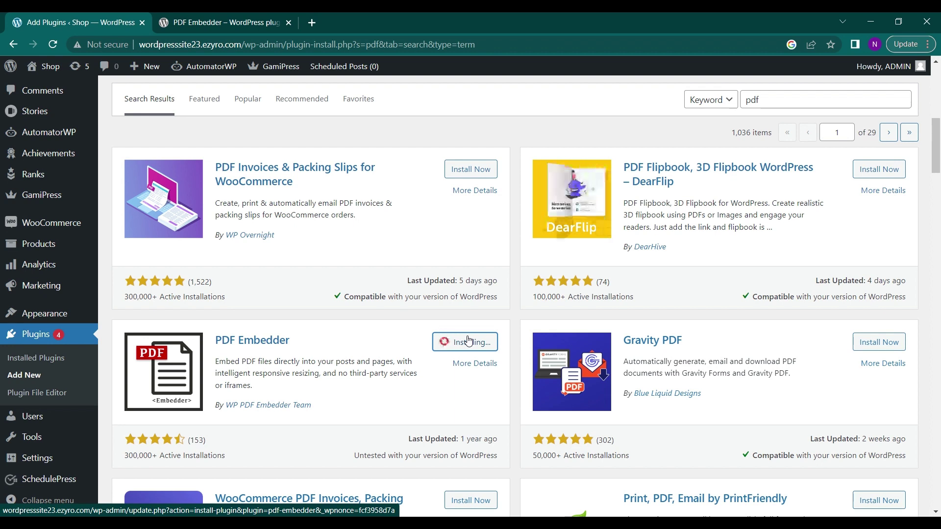
click(469, 342)
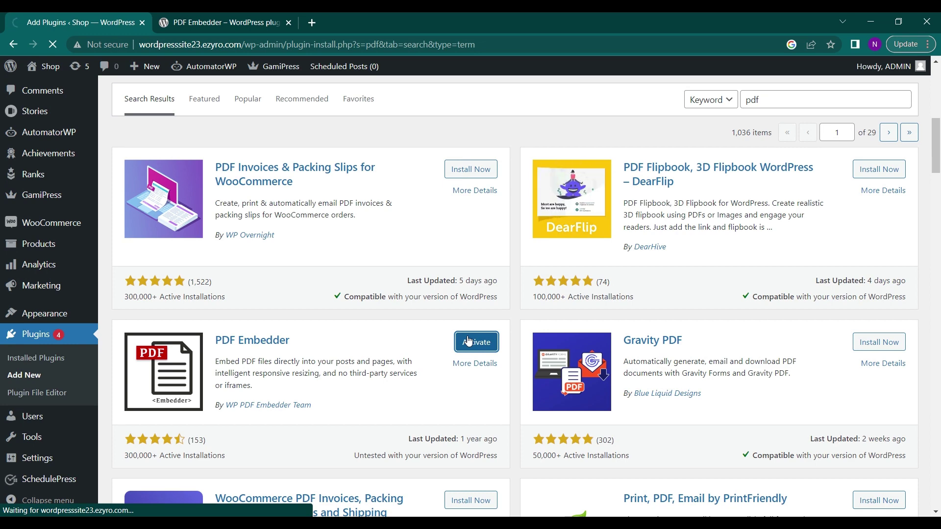
scroll(469, 342, down, 9)
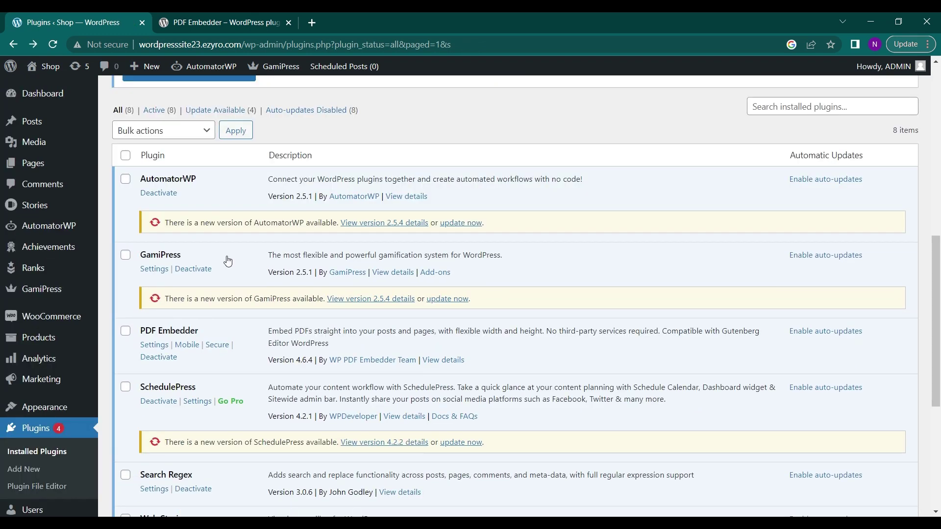
Open Settings > PDF Embedder and review the default max width, max height and Bottom toolbar.
scroll(49, 417, down, 4)
mouse_move(38, 470)
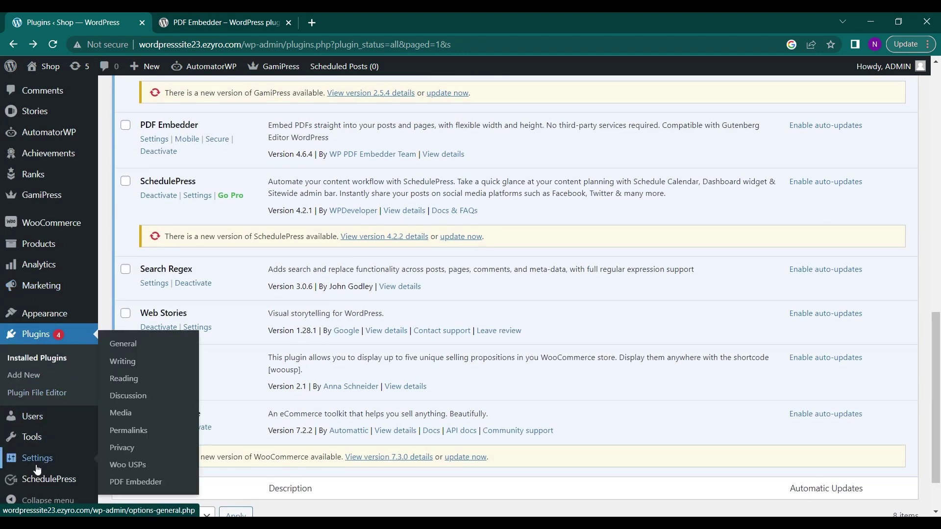
click(131, 483)
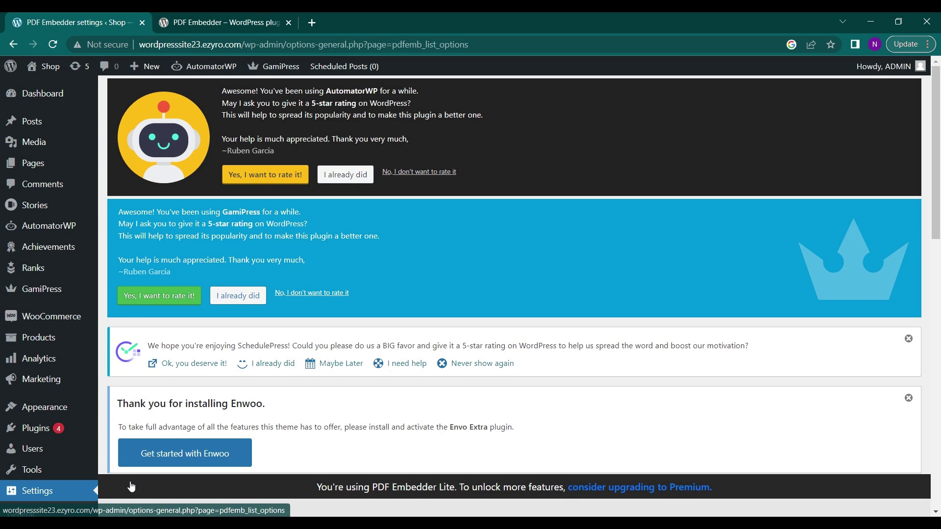
scroll(104, 319, down, 1)
scroll(104, 320, down, 3)
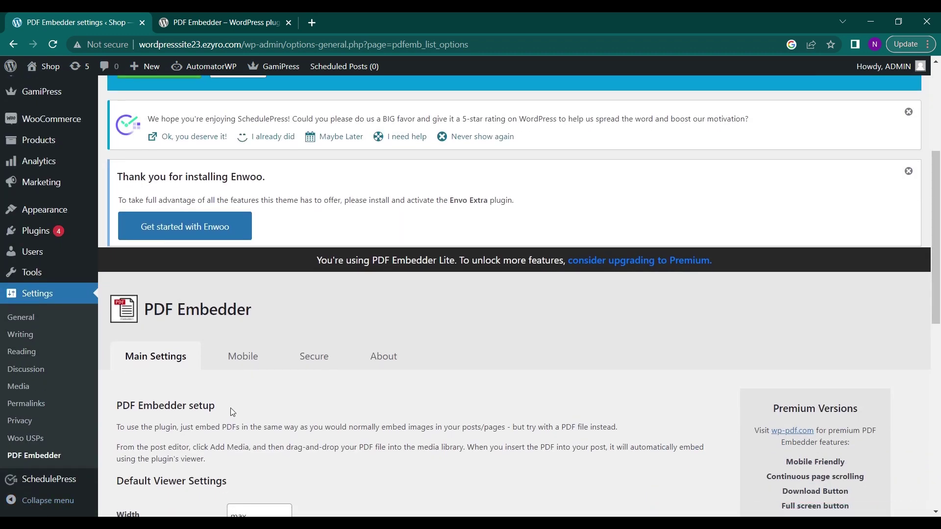
scroll(230, 407, down, 2)
scroll(230, 407, down, 2)
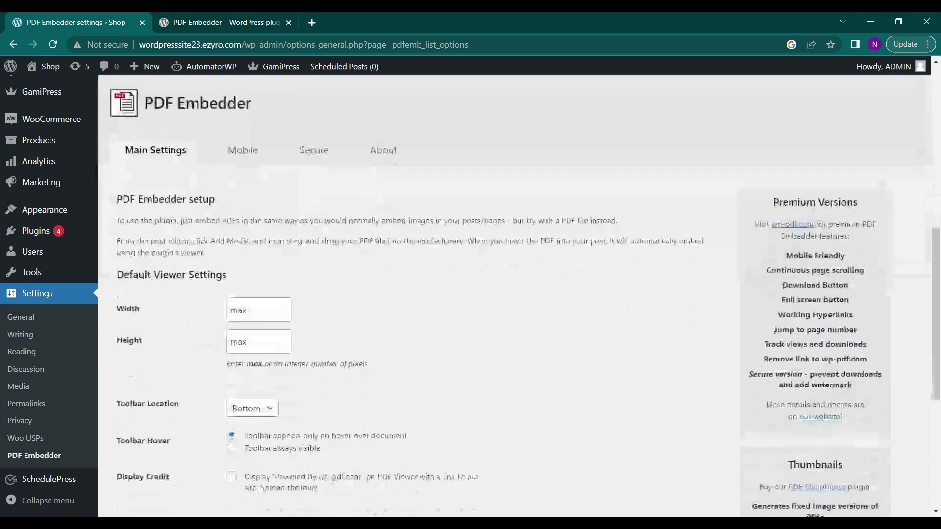
scroll(245, 301, down, 2)
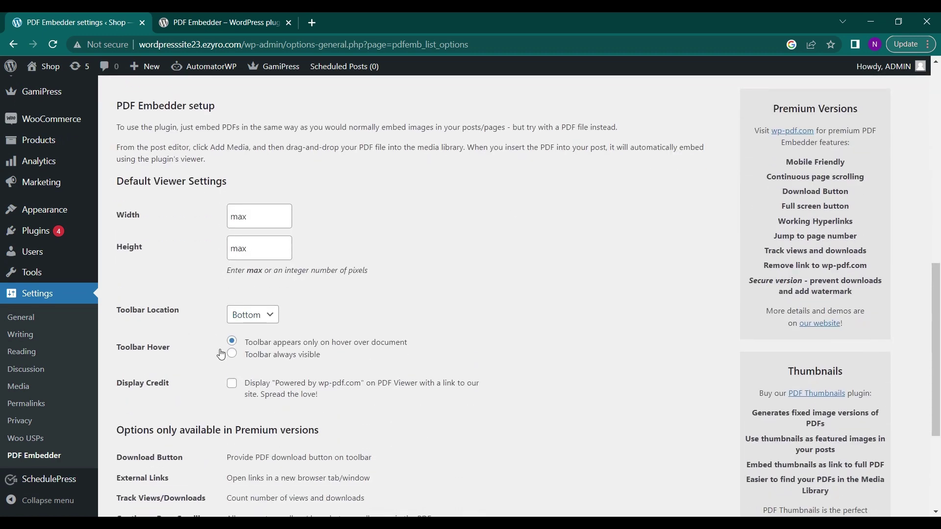
scroll(220, 354, down, 1)
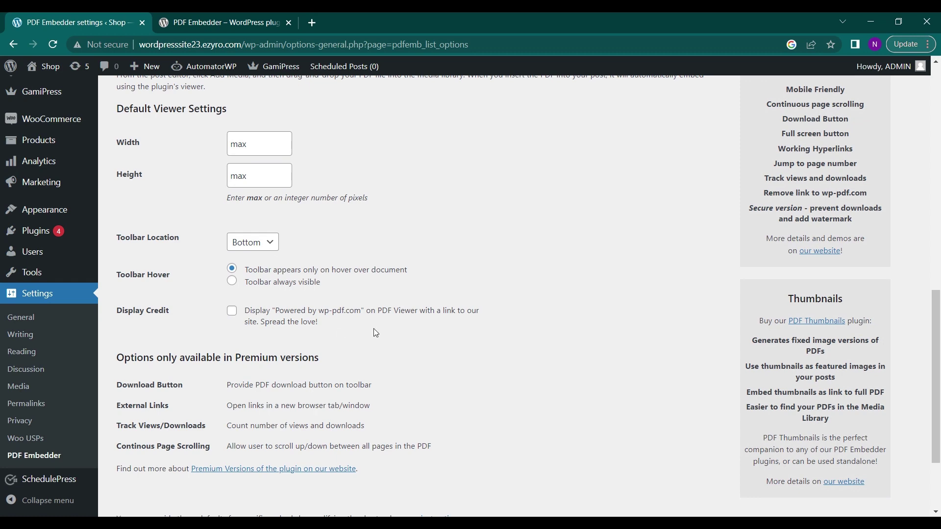
scroll(376, 333, up, 1)
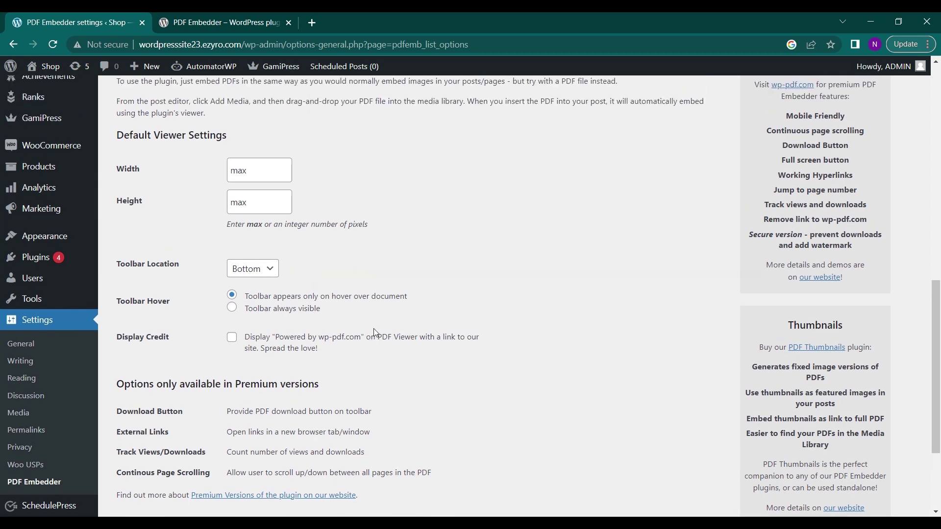
scroll(375, 331, up, 5)
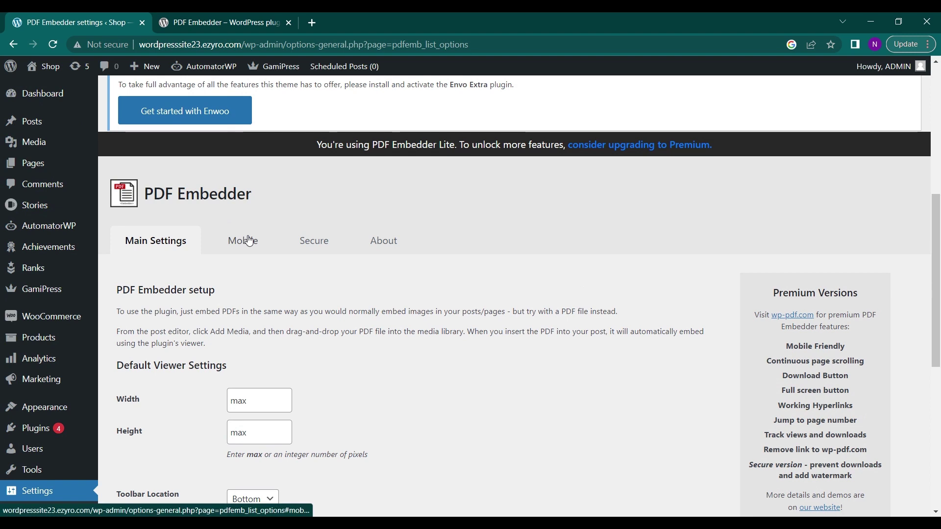
Browse the Mobile, Secure and About tabs, reviewing partner plugins like Soliloquy Slider and Envira Gallery.
click(249, 241)
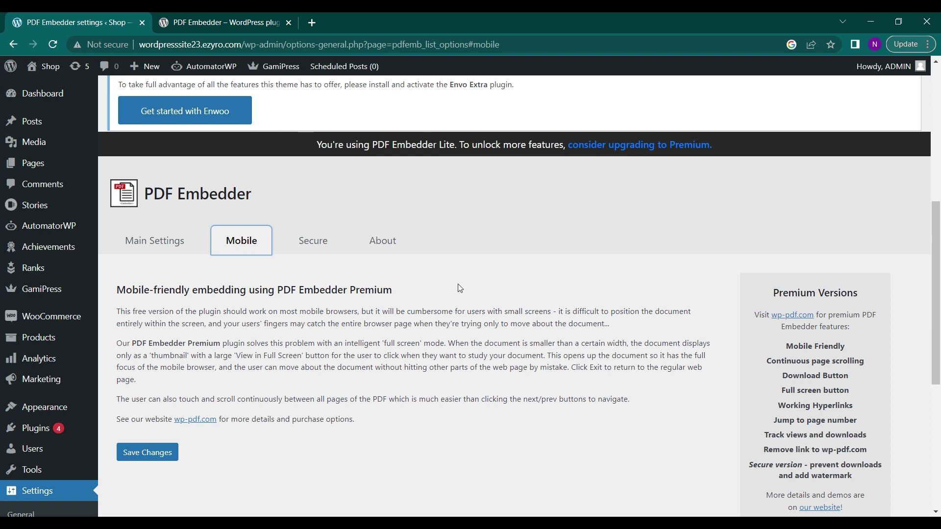
click(315, 245)
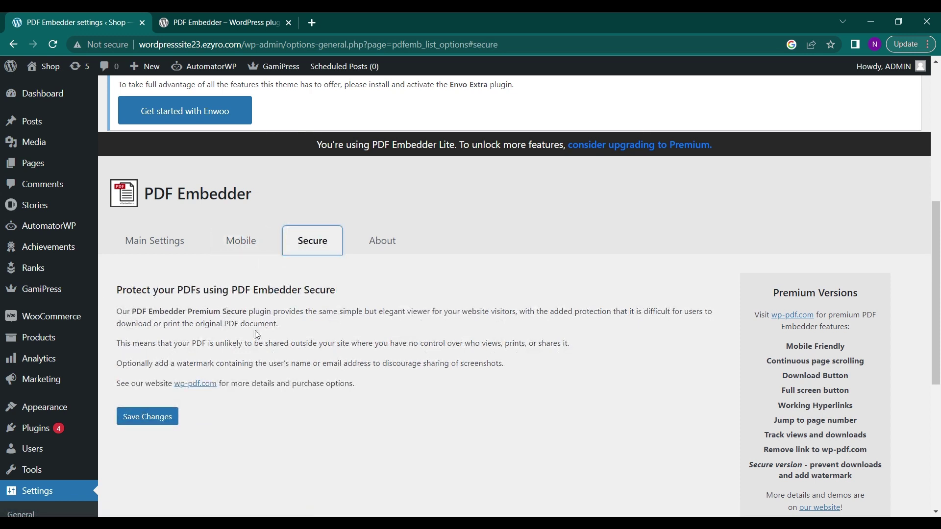
click(391, 248)
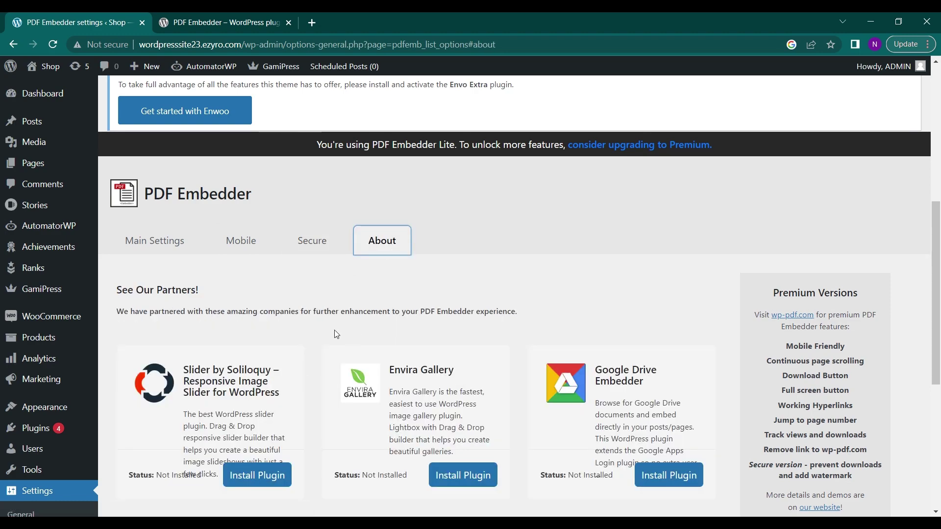
scroll(335, 334, down, 3)
scroll(334, 334, up, 5)
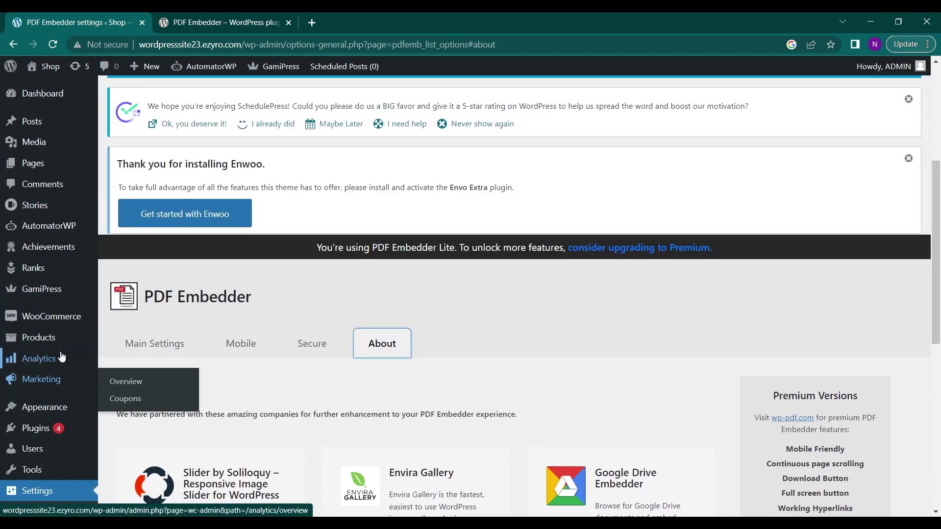
Create a new post titled 'Example pdf'.
scroll(37, 358, up, 1)
mouse_move(45, 121)
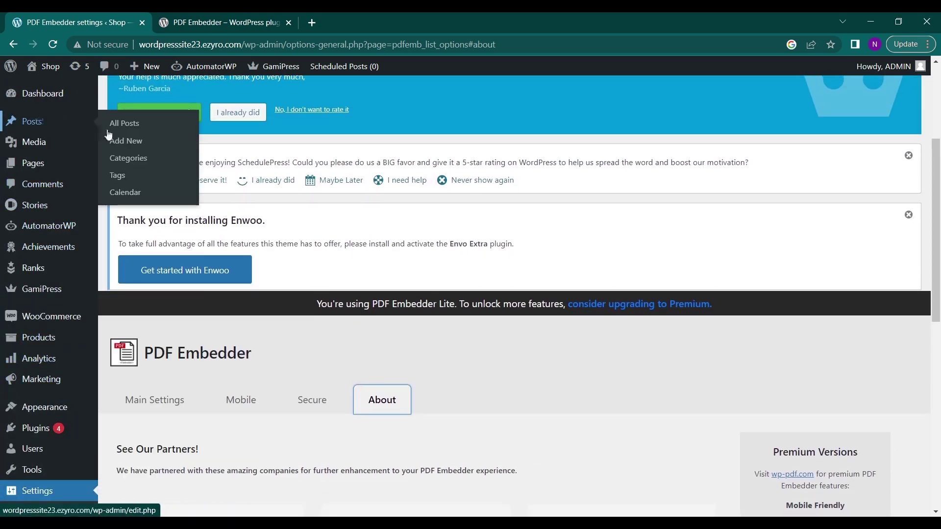
click(123, 142)
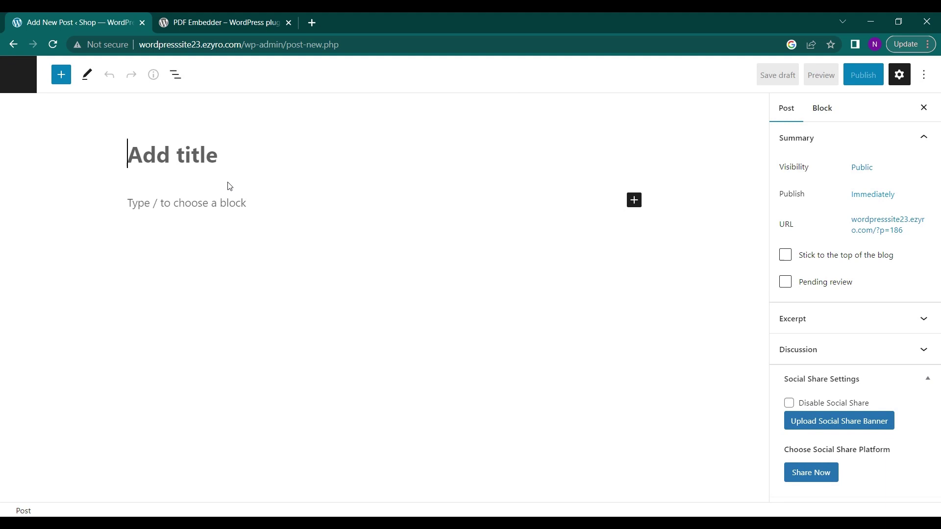
text(E)
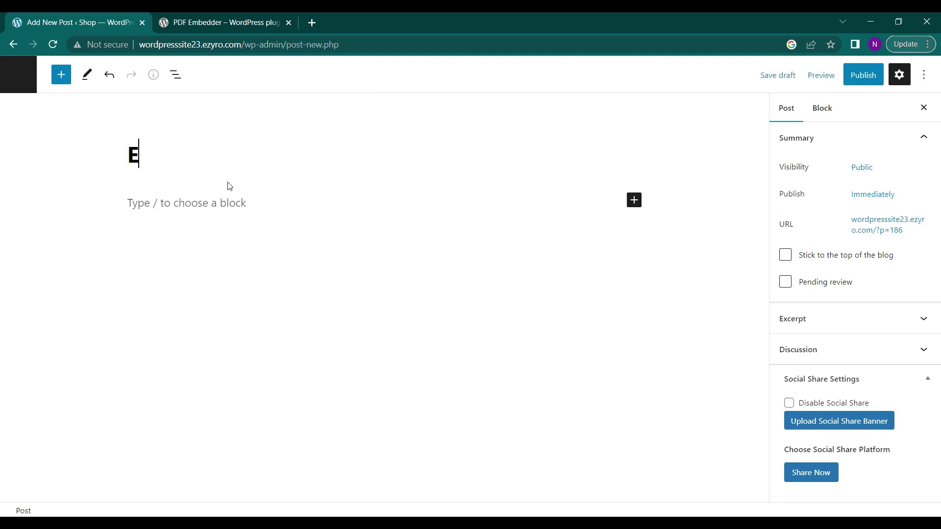
text(xample)
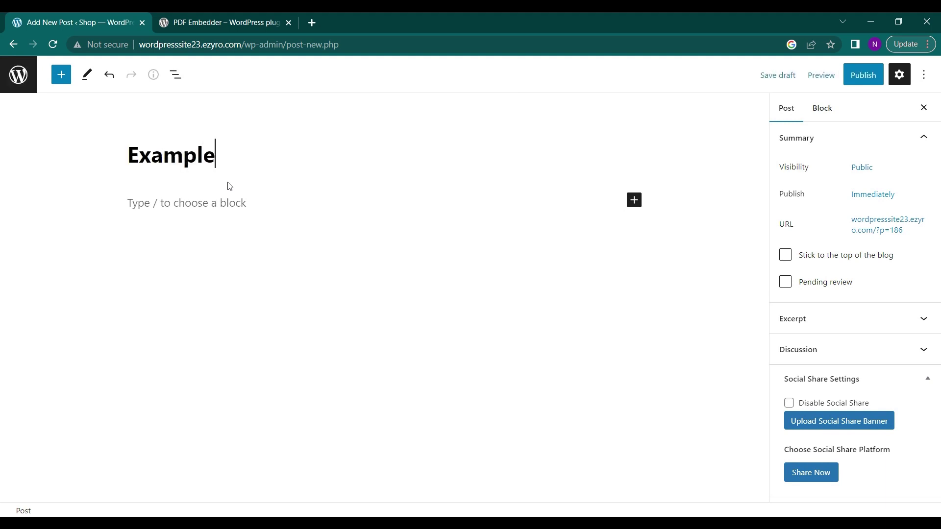
text( pdf)
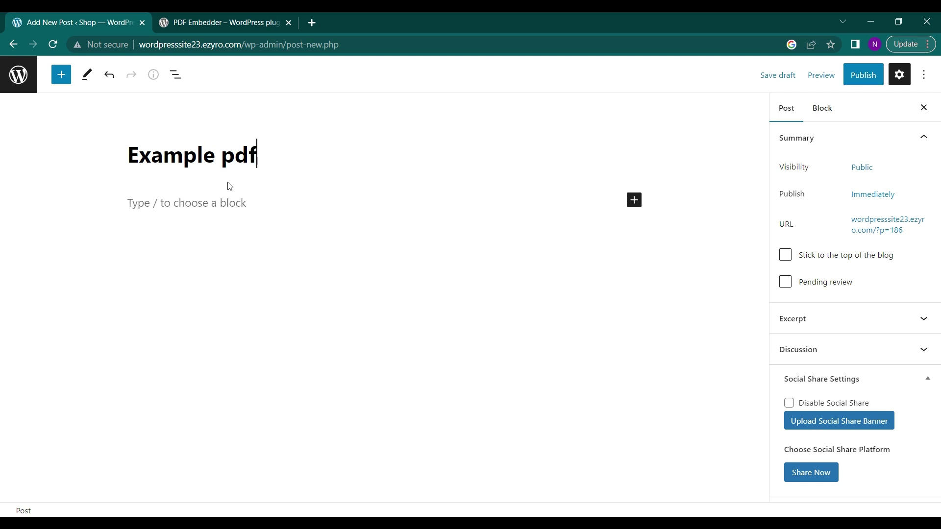
In the post body, search the block inserter for 'pdf'.
click(235, 203)
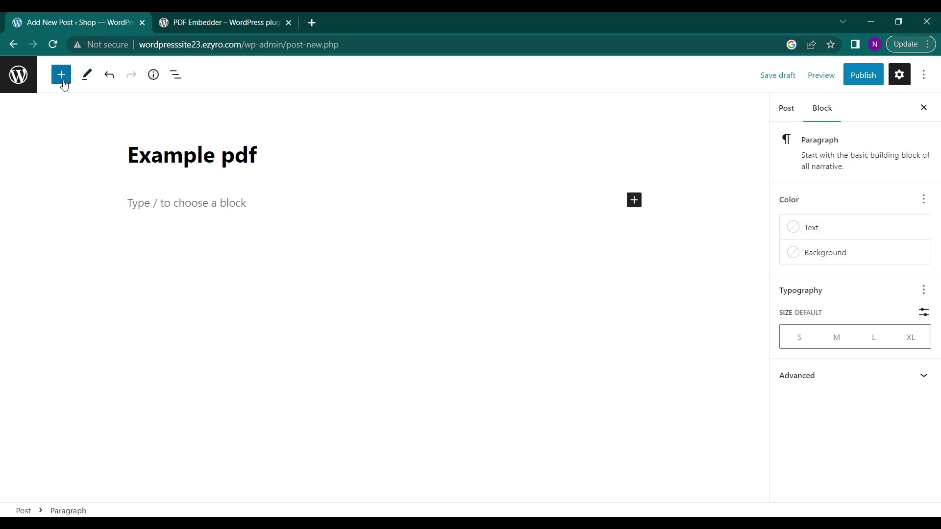
click(634, 204)
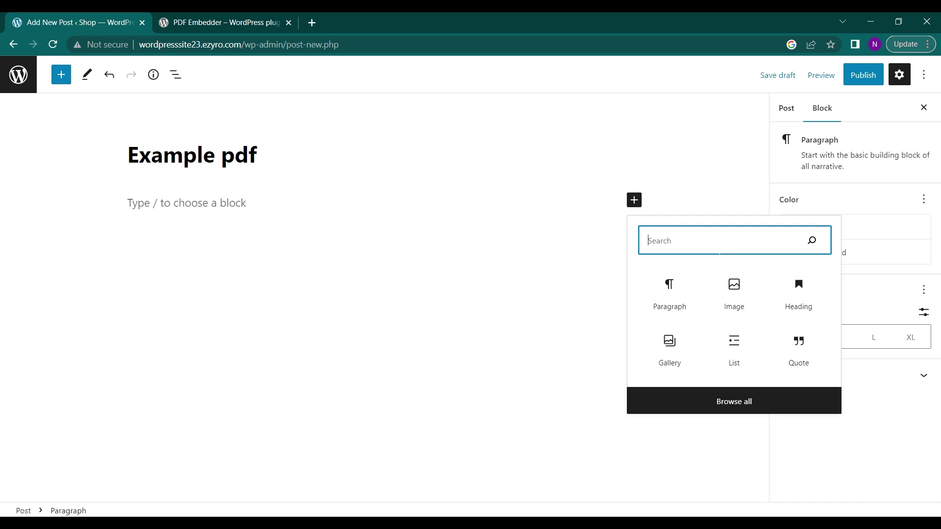
text(pdf)
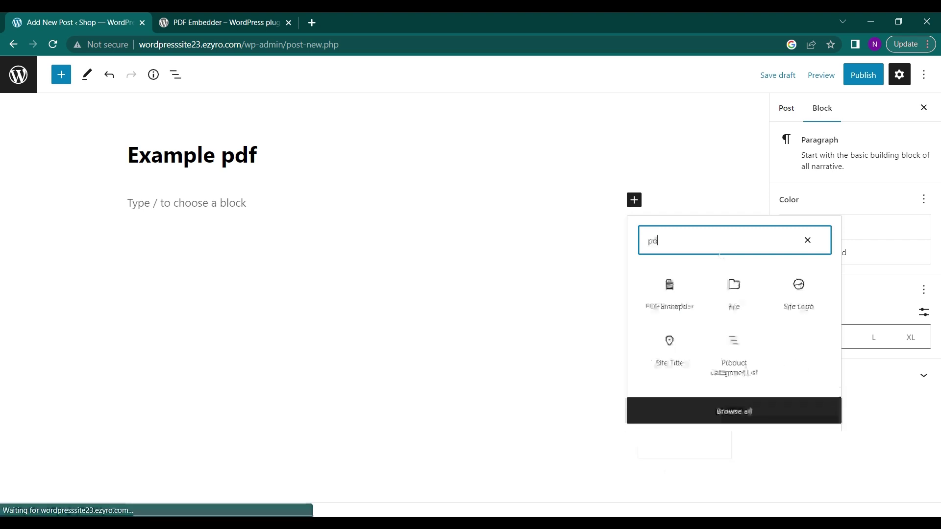
Add a PDF Embedder block and upload sample.pdf from the computer into it.
click(678, 294)
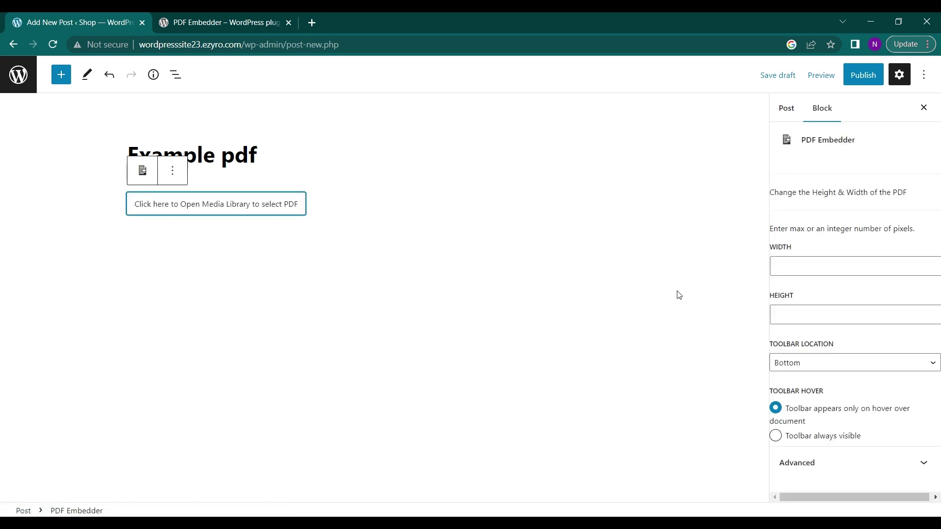
click(186, 205)
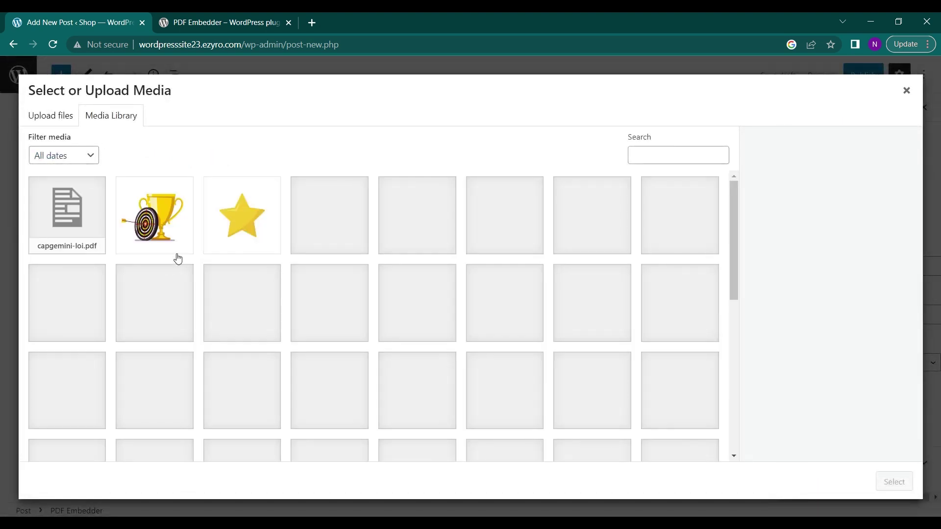
click(52, 116)
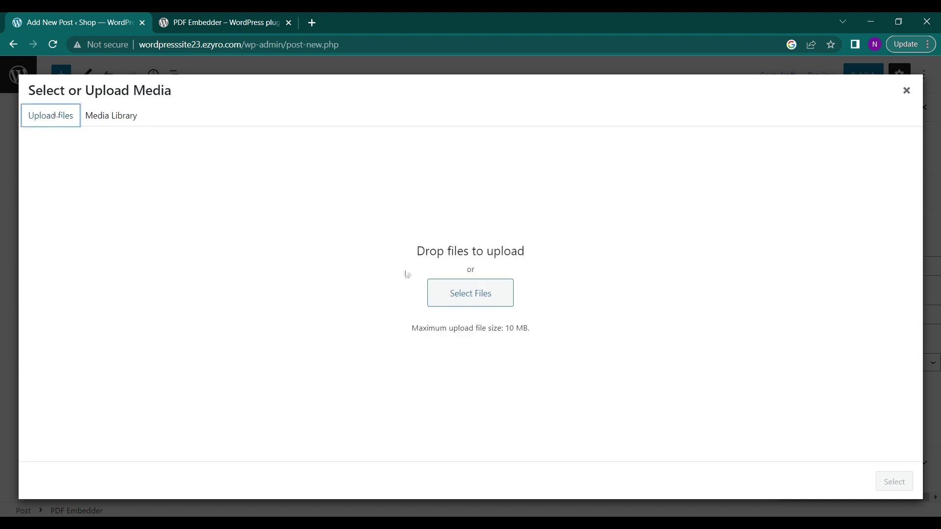
click(470, 294)
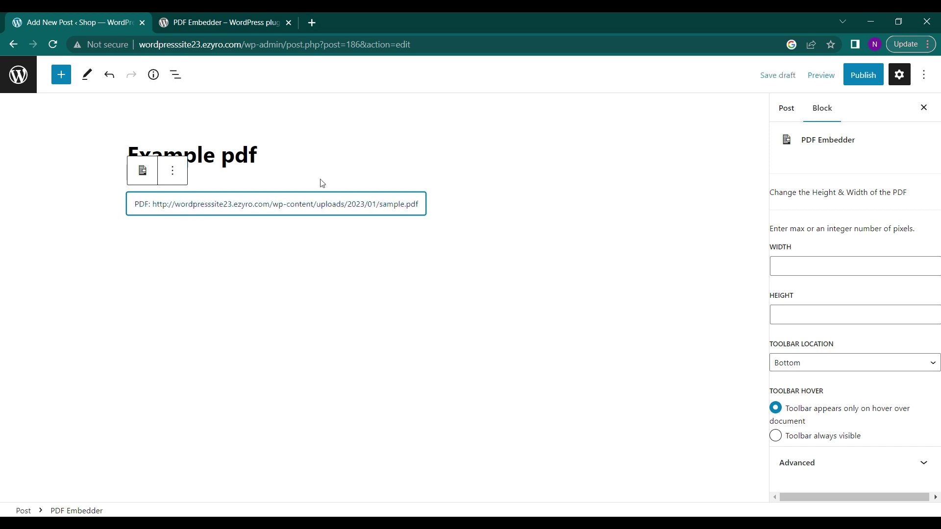
Preview the Example pdf post in a new tab.
click(815, 77)
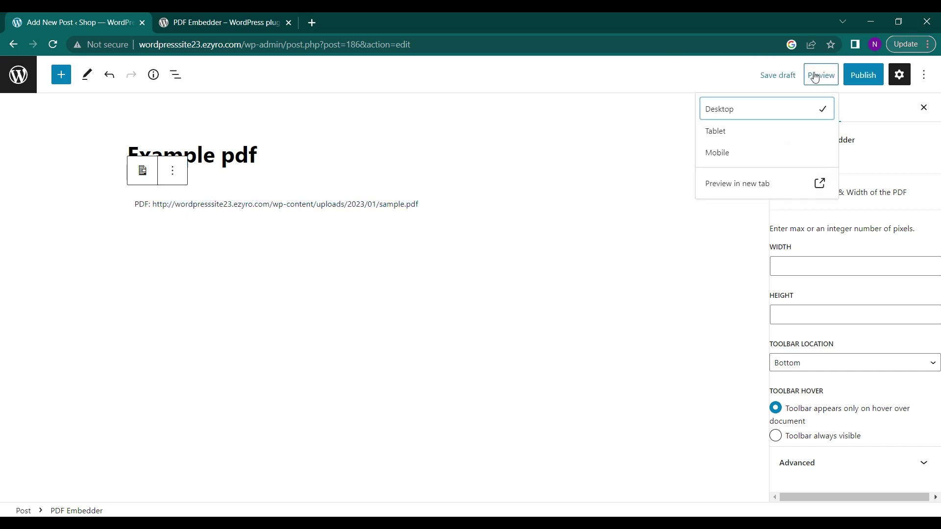
click(731, 186)
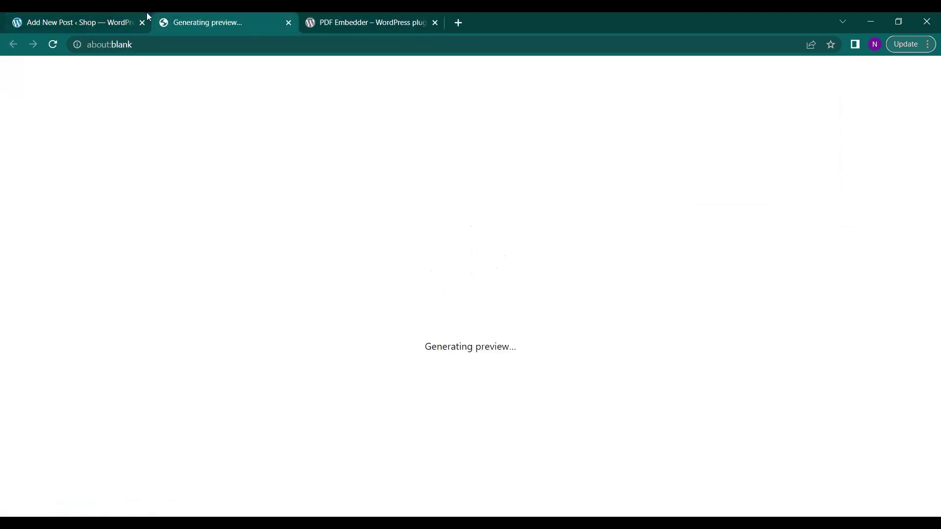
click(99, 15)
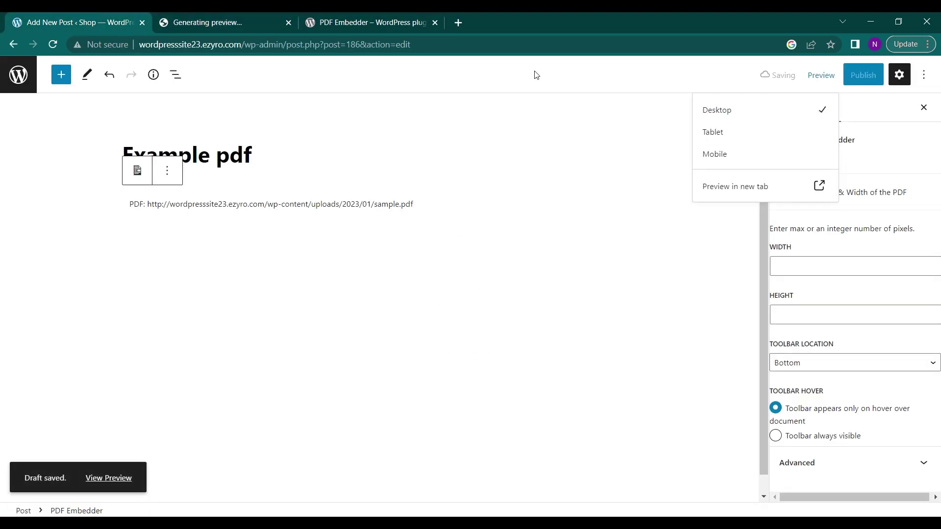
click(213, 14)
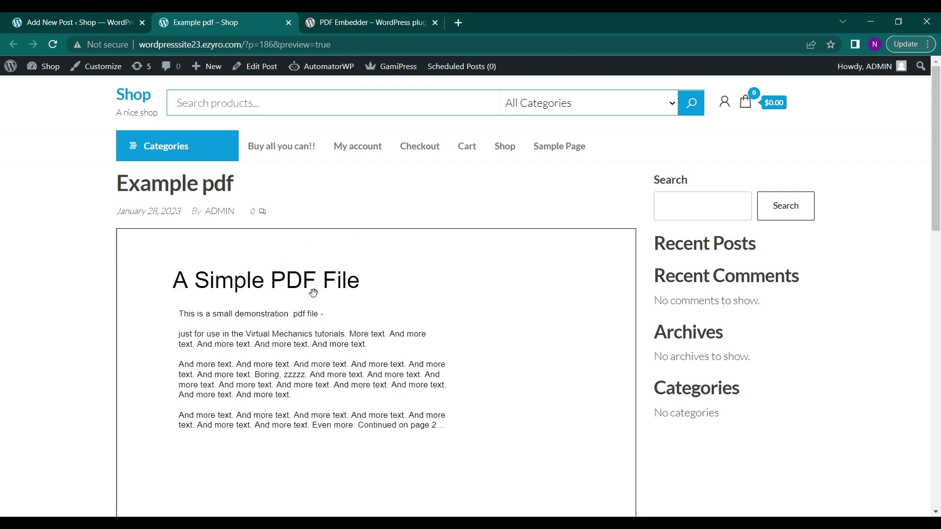
Scroll through the embedded two-page 'A Simple PDF File' in the preview.
scroll(311, 292, down, 2)
scroll(310, 292, up, 1)
scroll(244, 292, down, 3)
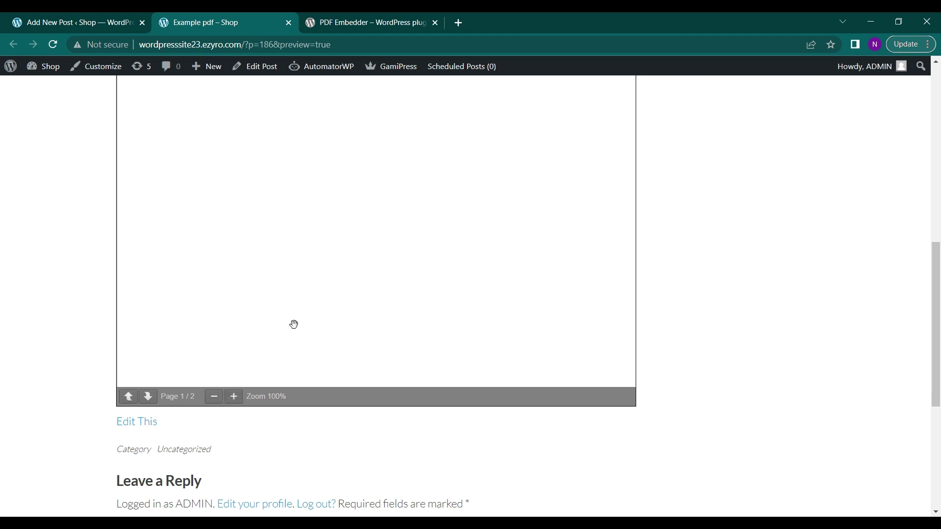
scroll(293, 324, up, 8)
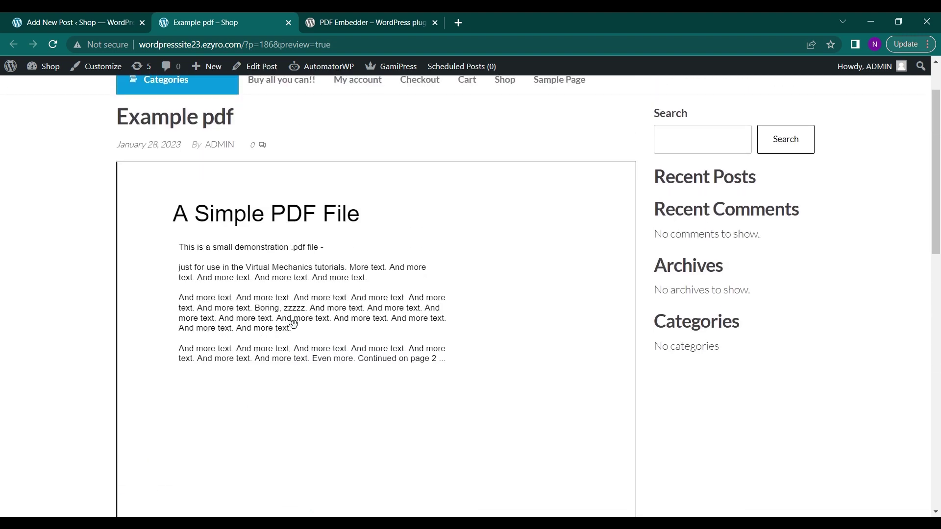
scroll(293, 325, down, 8)
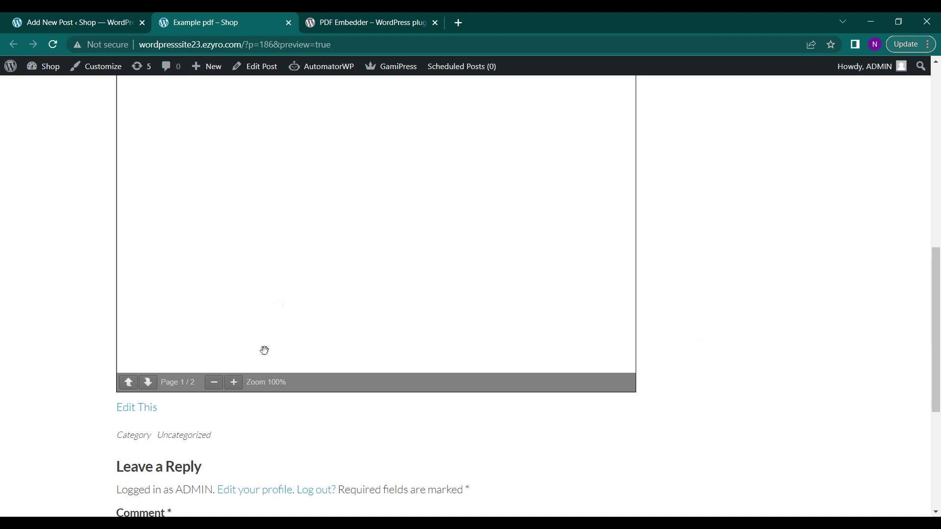
scroll(264, 349, down, 1)
scroll(264, 349, up, 4)
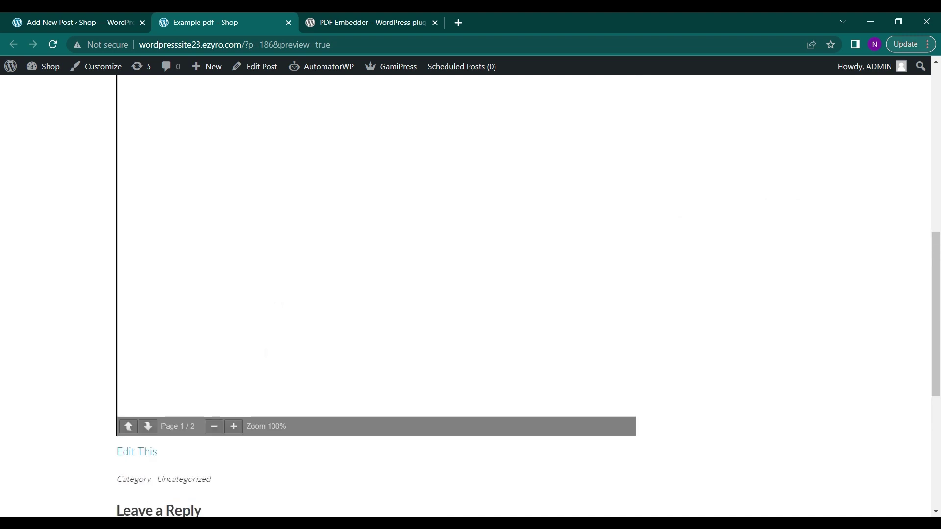
scroll(264, 350, up, 4)
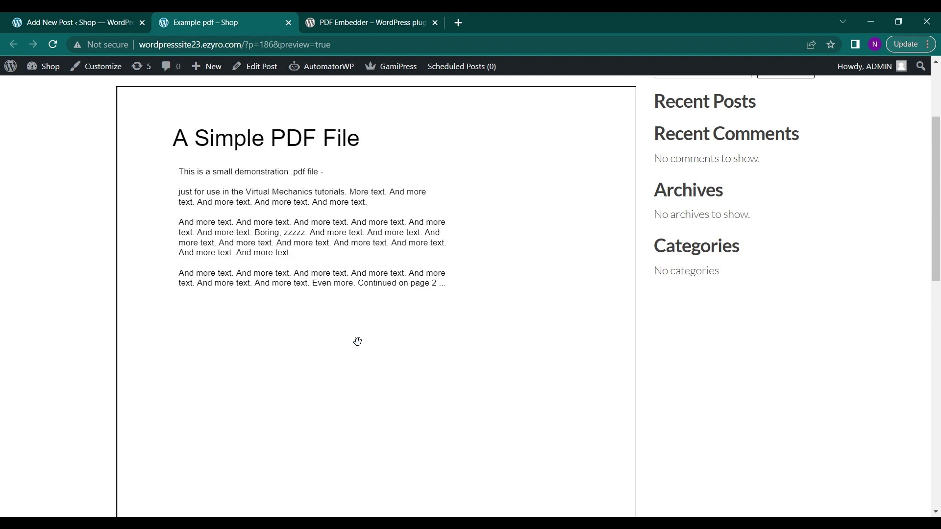
Swap the block's PDF for the Student-Install-Guide file from the Media Library and reload the preview.
key(ctrl+shift+Tab)
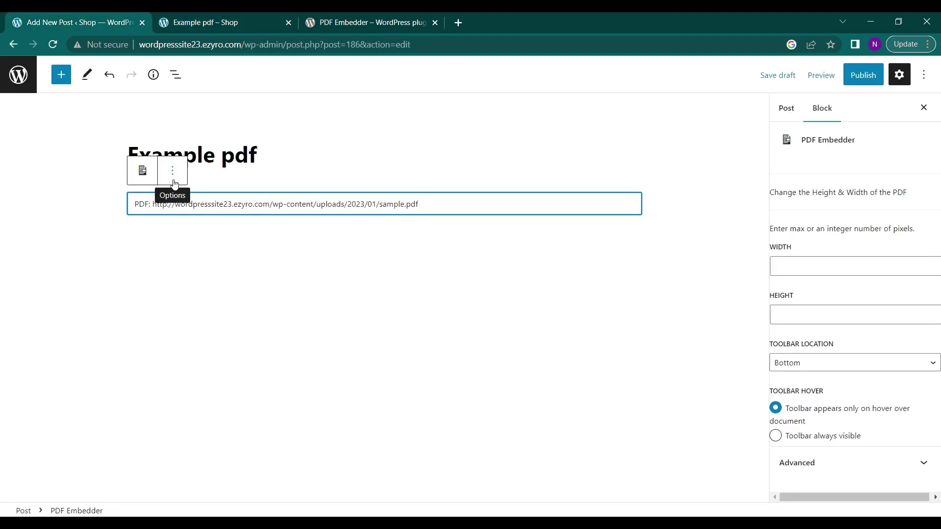
click(174, 183)
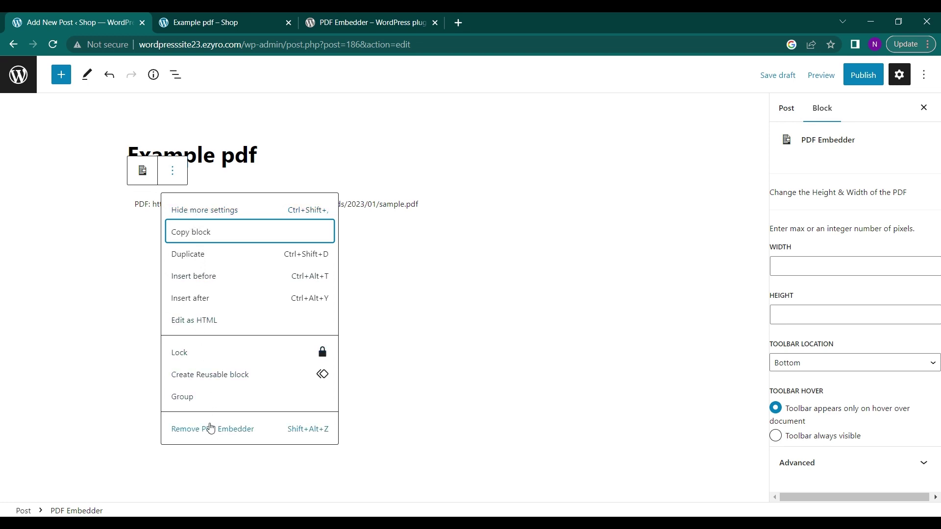
click(142, 172)
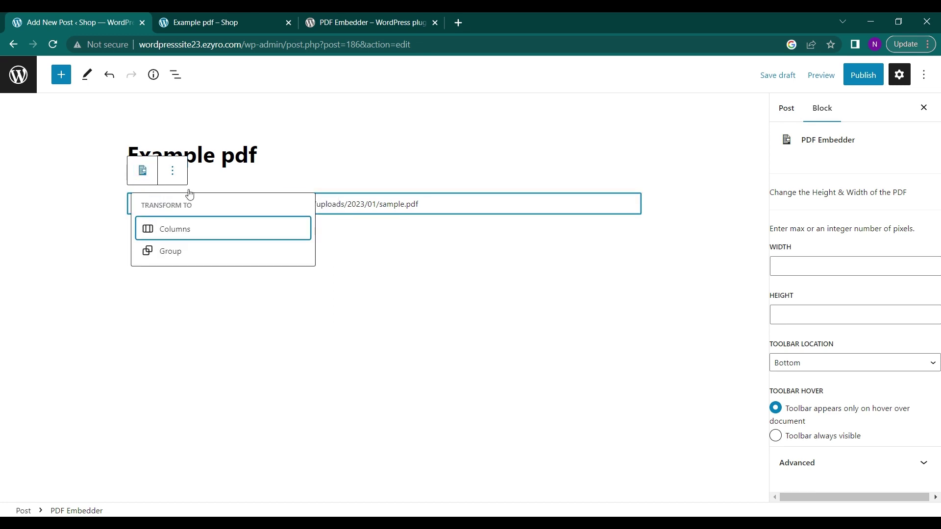
click(354, 204)
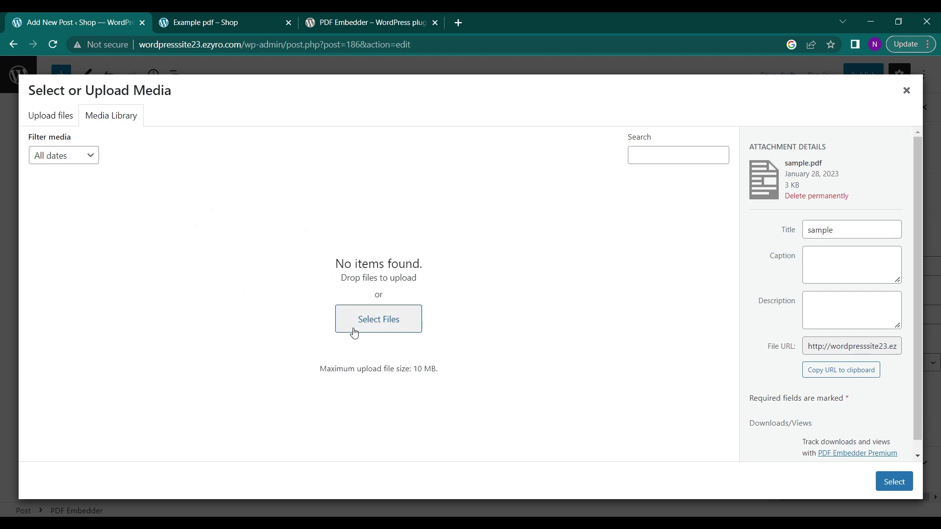
click(76, 219)
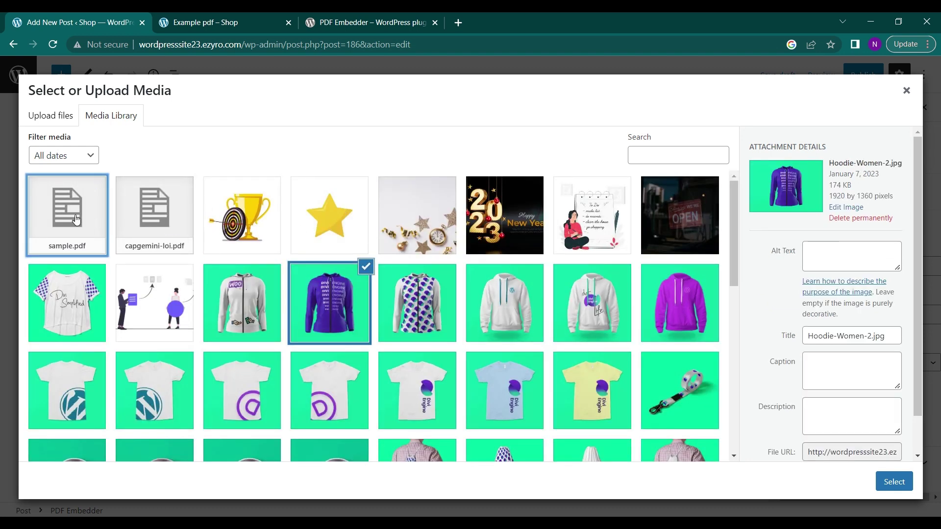
click(894, 482)
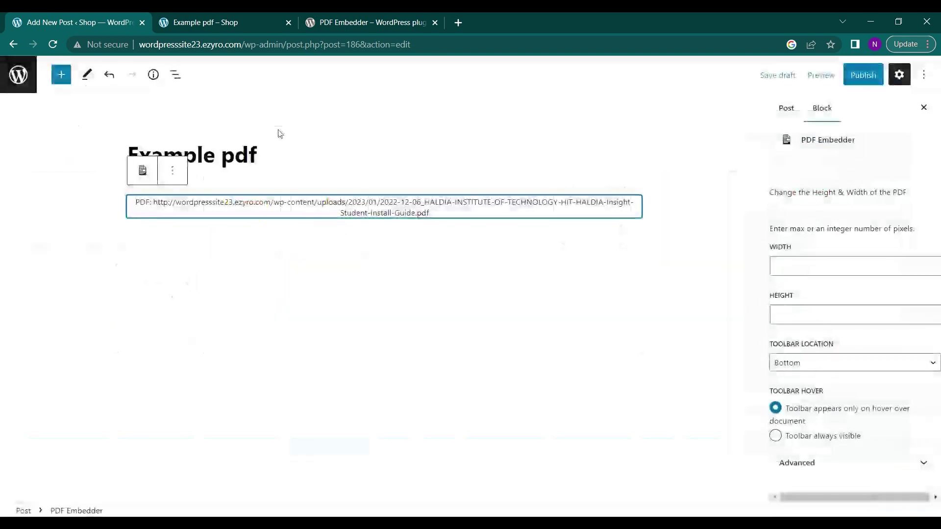
click(234, 15)
click(53, 45)
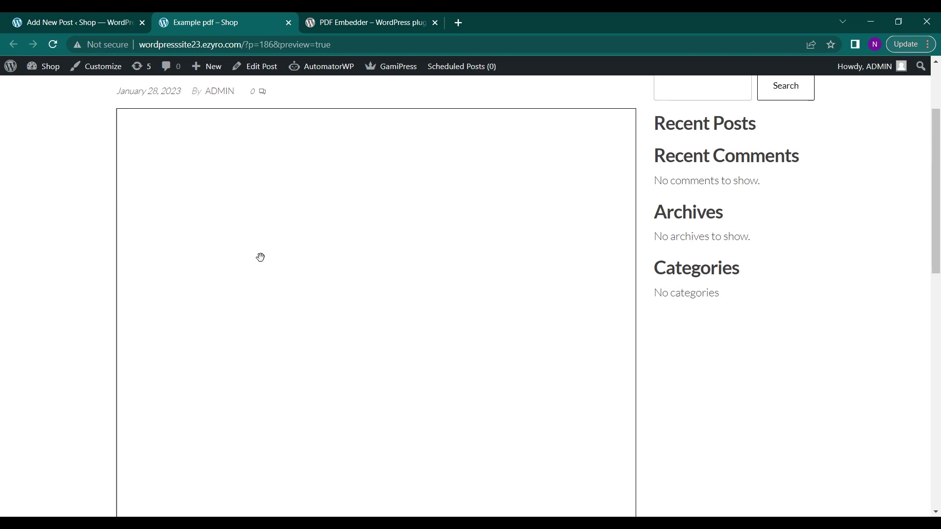
Scroll the preview to the embedded viewer showing the Insight Student Install Guide cover.
scroll(264, 262, down, 7)
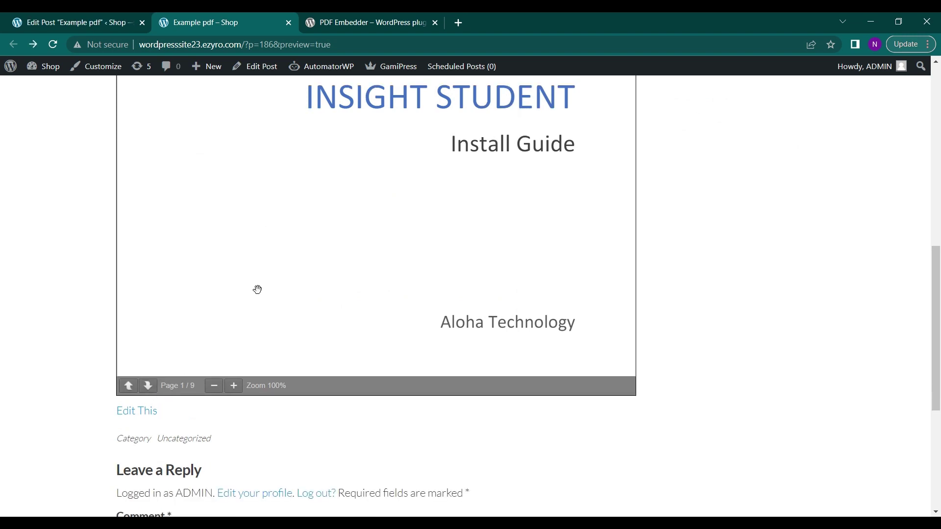
scroll(258, 289, up, 2)
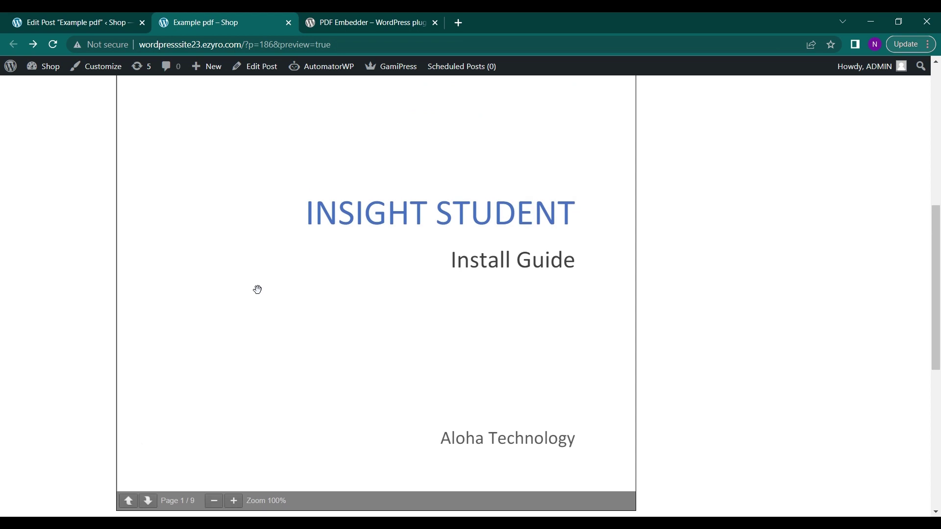
scroll(419, 243, down, 2)
scroll(419, 243, up, 6)
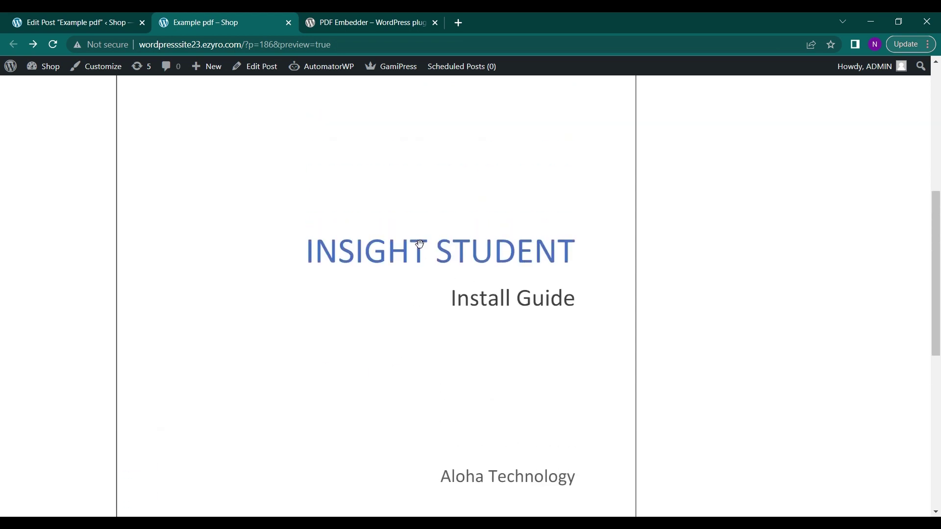
scroll(420, 243, up, 2)
scroll(420, 244, down, 6)
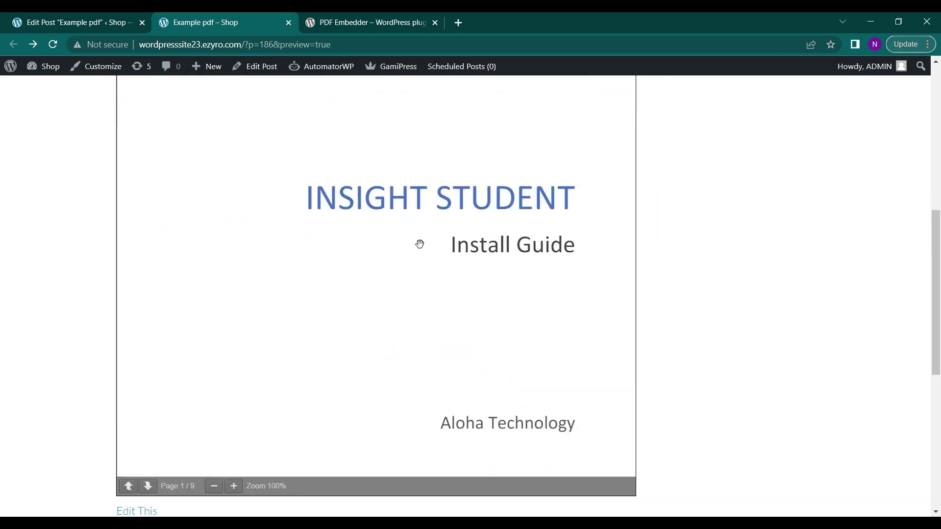
scroll(419, 244, down, 2)
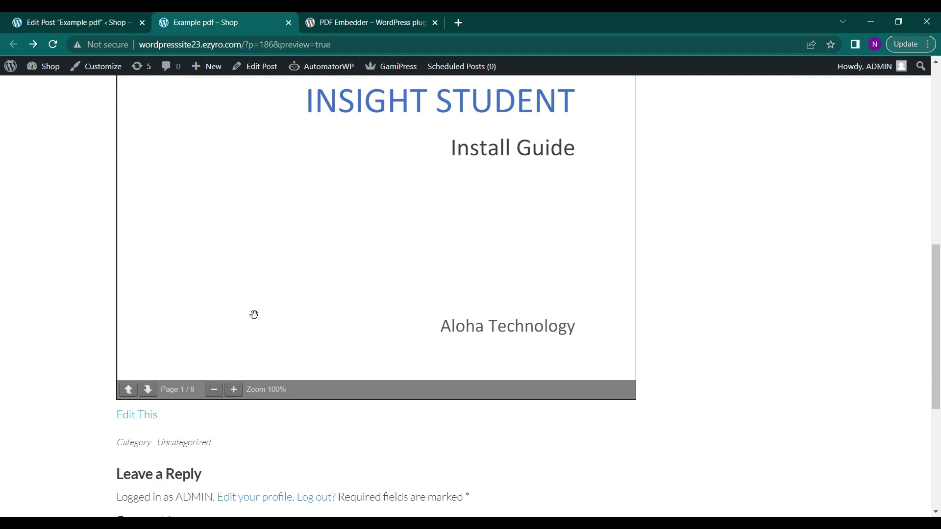
scroll(254, 314, up, 3)
scroll(253, 314, down, 2)
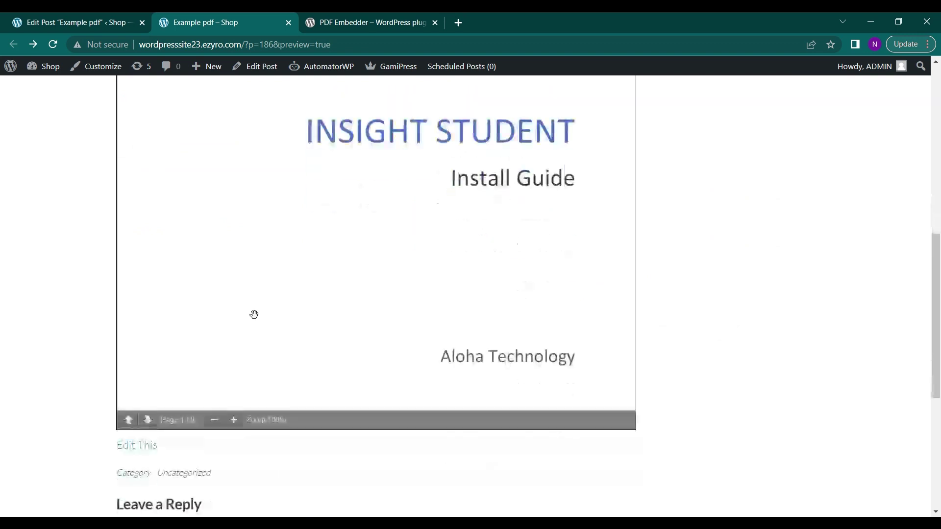
Zoom the embedded PDF in to 110% and back out, then scroll back up.
click(233, 421)
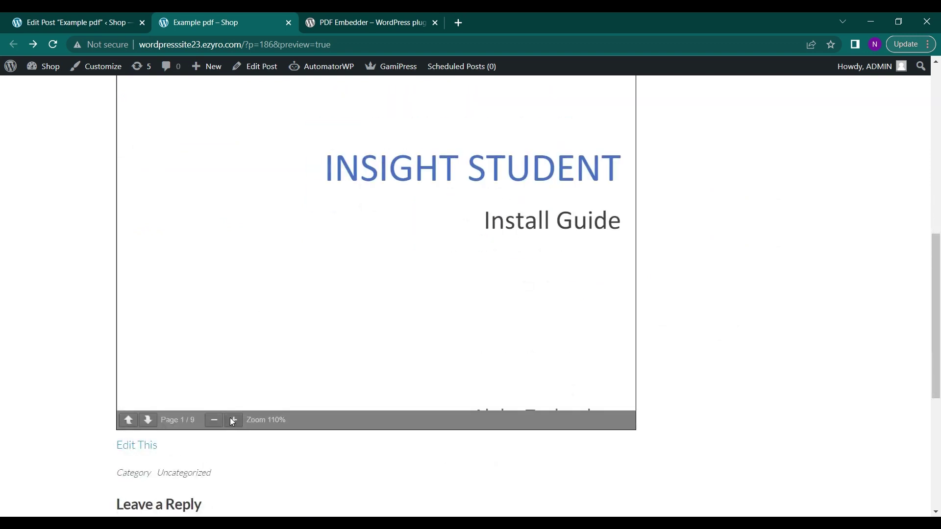
click(212, 420)
scroll(351, 324, up, 5)
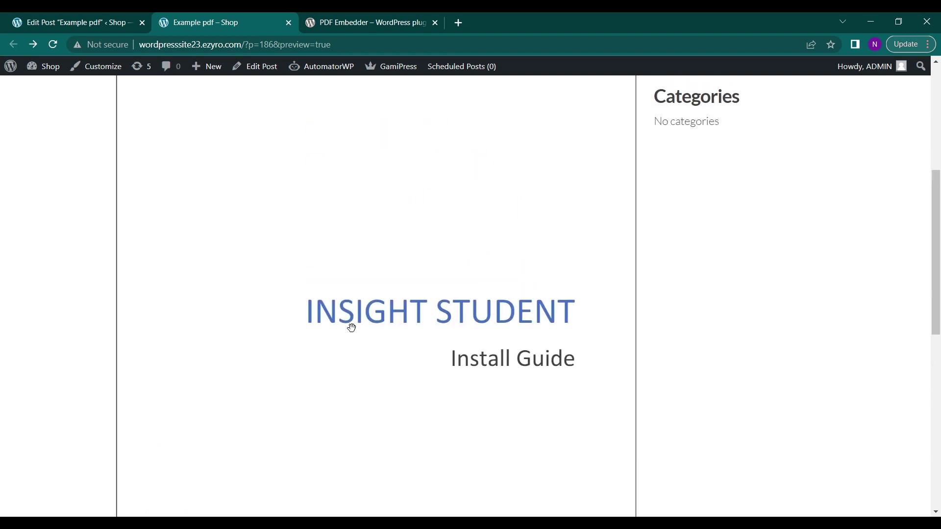
scroll(351, 327, up, 2)
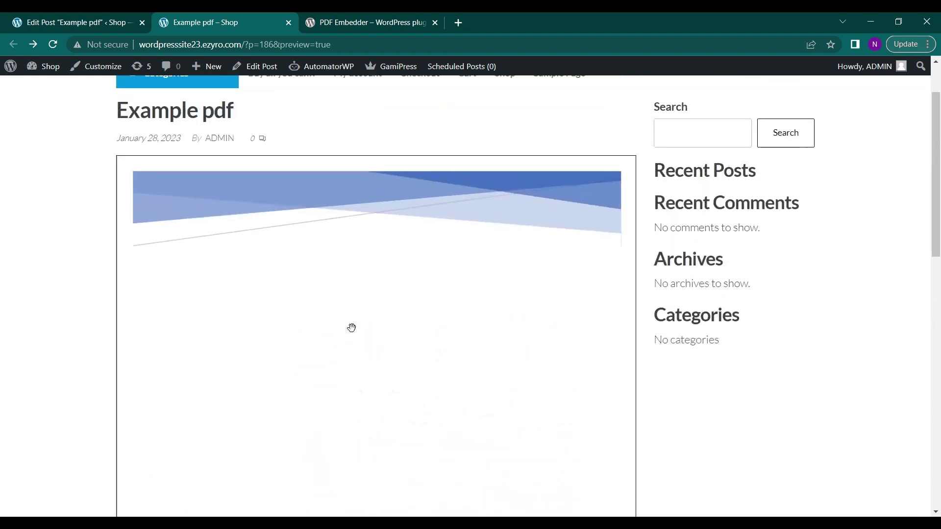
scroll(352, 328, down, 2)
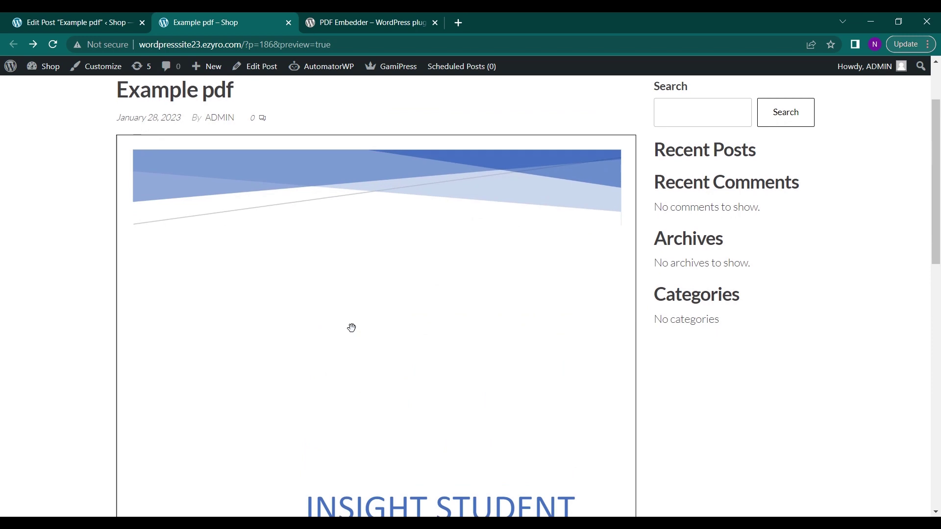
scroll(351, 327, down, 1)
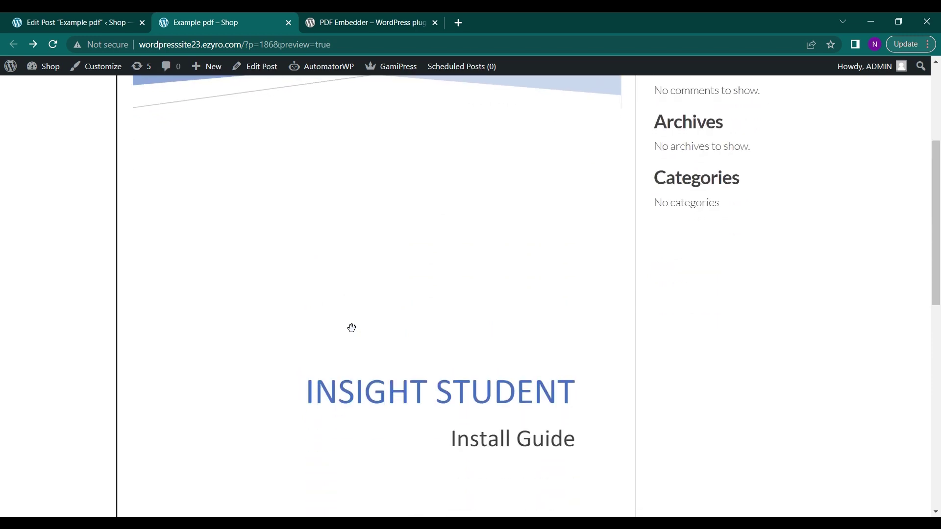
scroll(357, 157, up, 2)
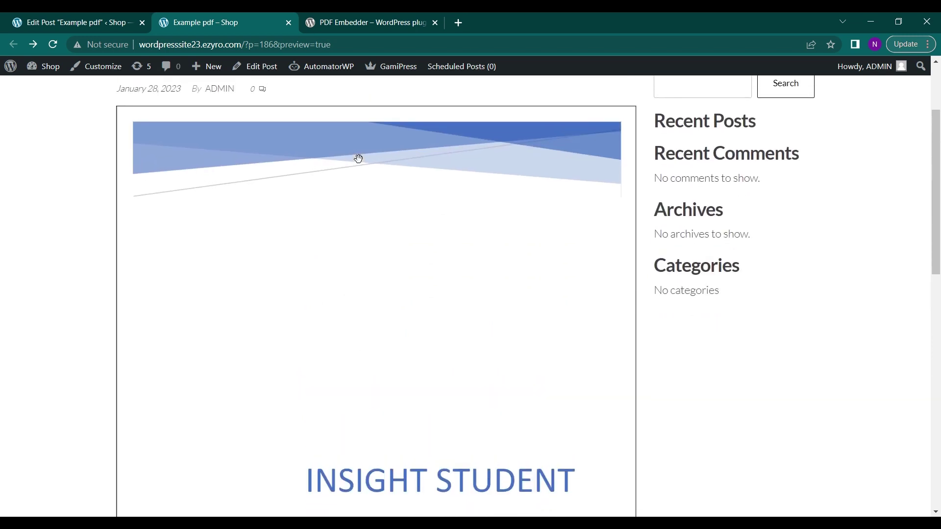